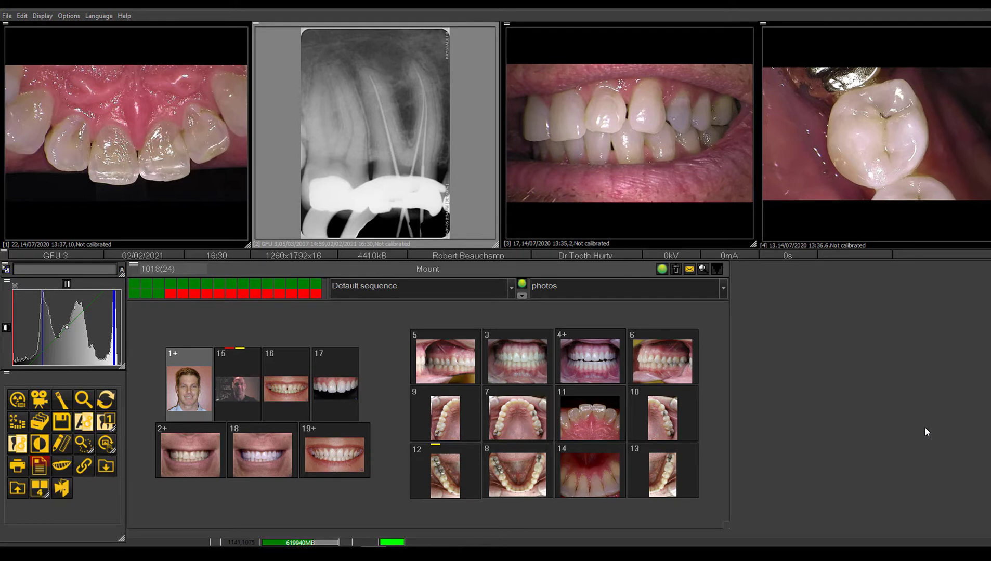
Display the portrait photo from mount box 1, open the image import window and check the D:\aaa source folder.
left_click(188, 387)
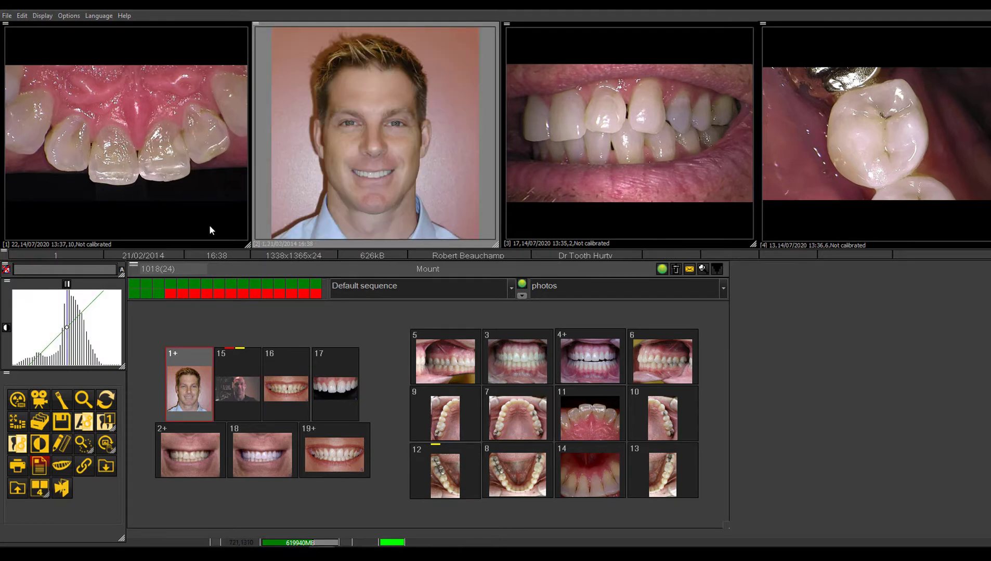
left_click(113, 467)
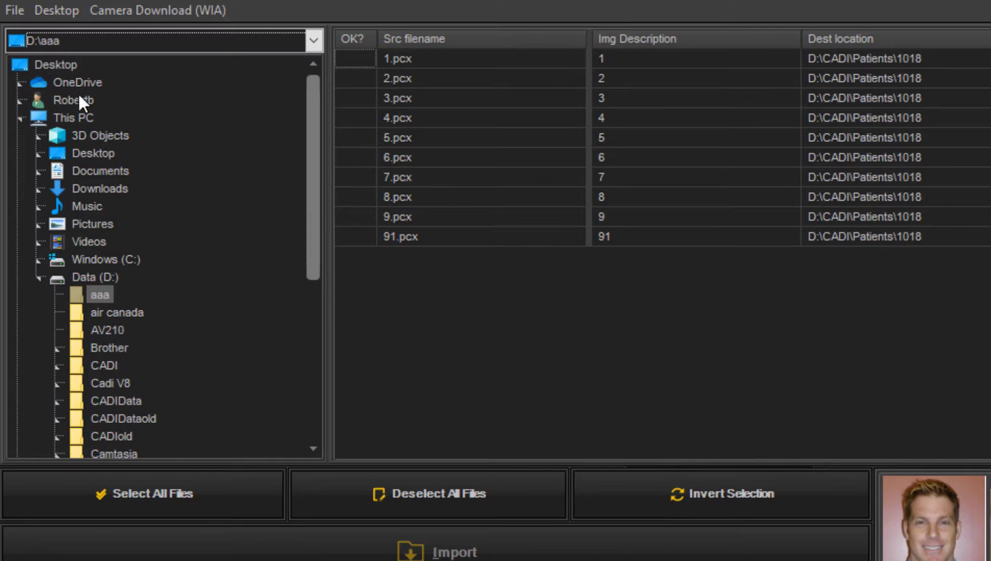
left_click(315, 42)
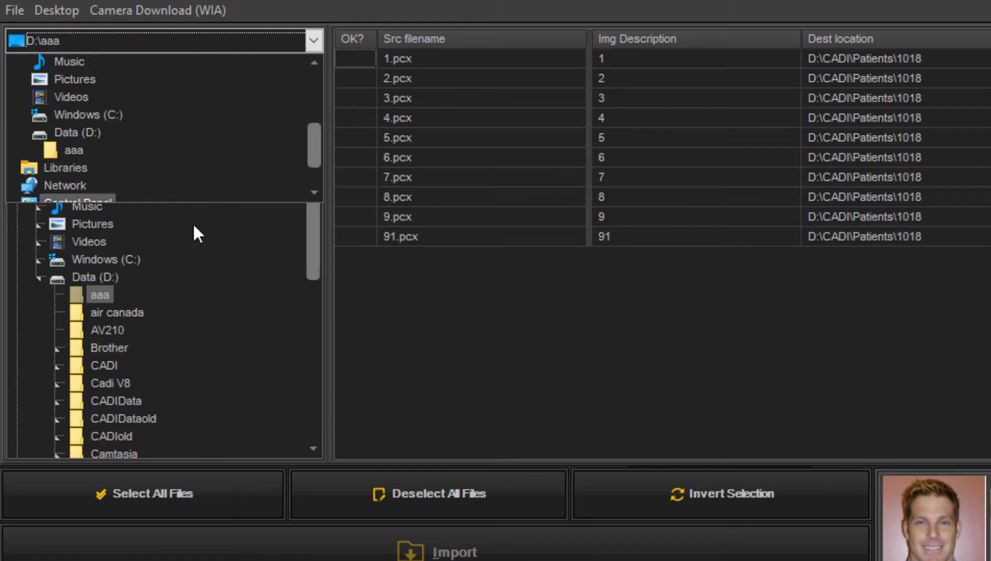
left_click(312, 229)
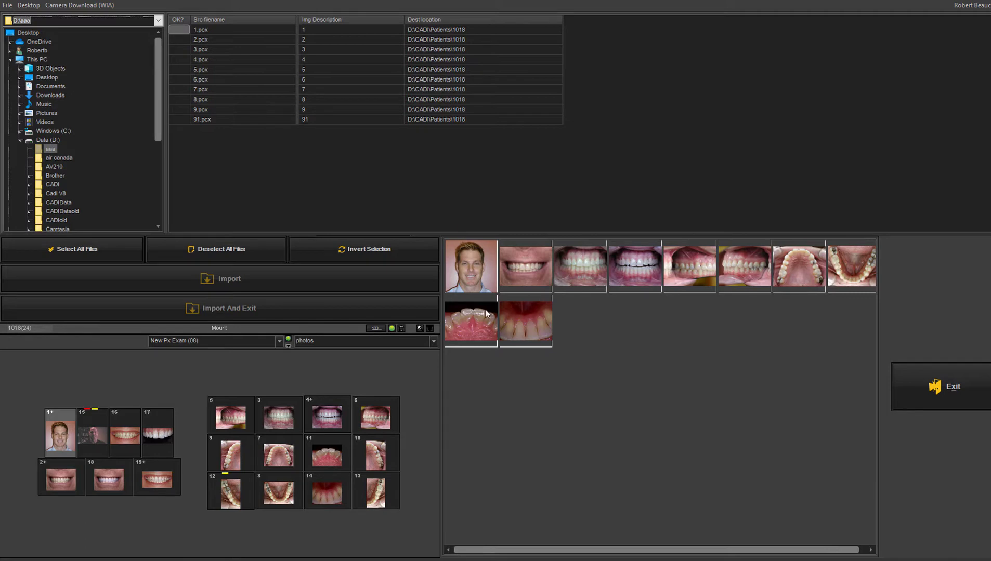
Show the sequence numbers in the mount and preview Default sequence, New Px Exam (10), New Px Exam (06) and New Px Exam (08).
left_click(375, 328)
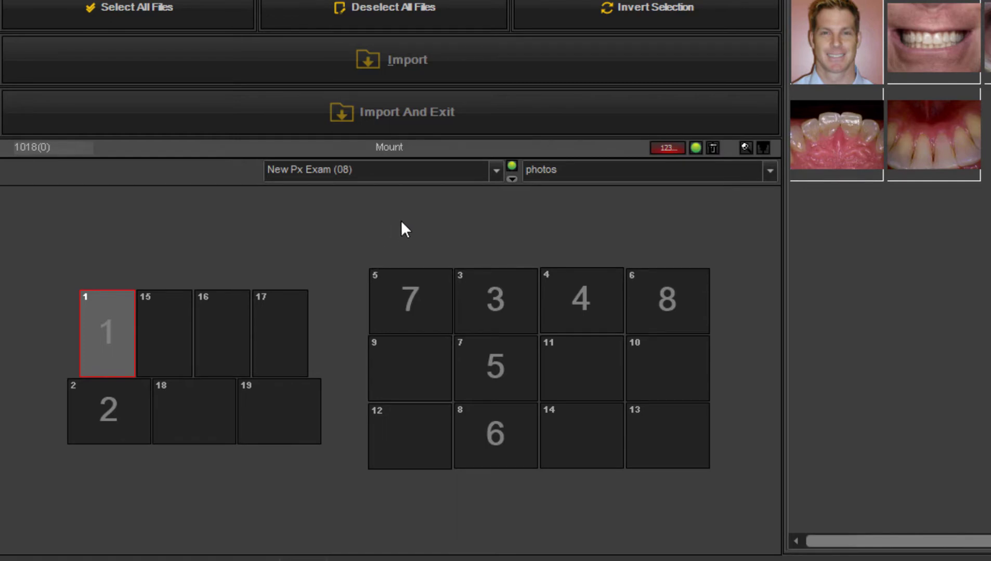
left_click(496, 170)
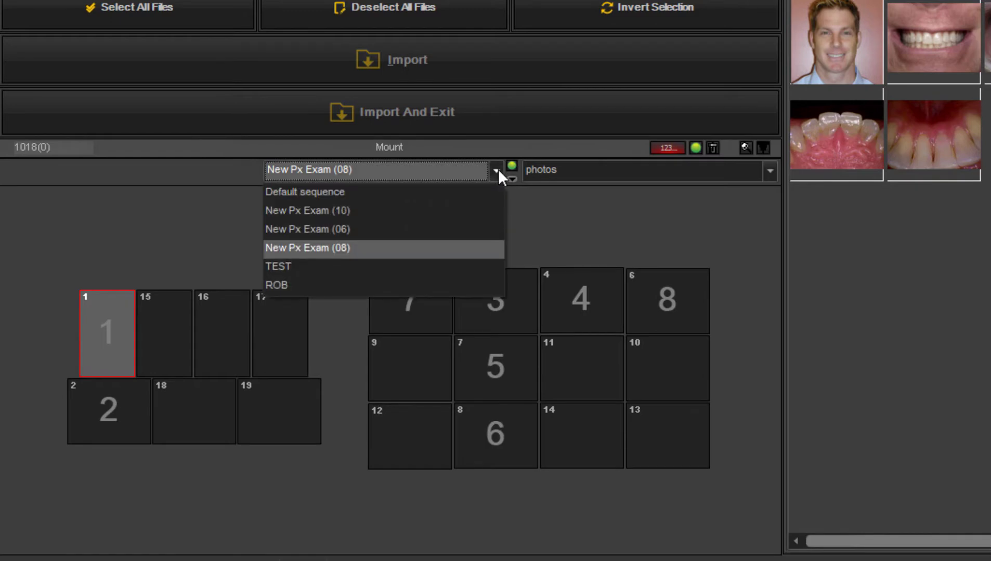
left_click(487, 191)
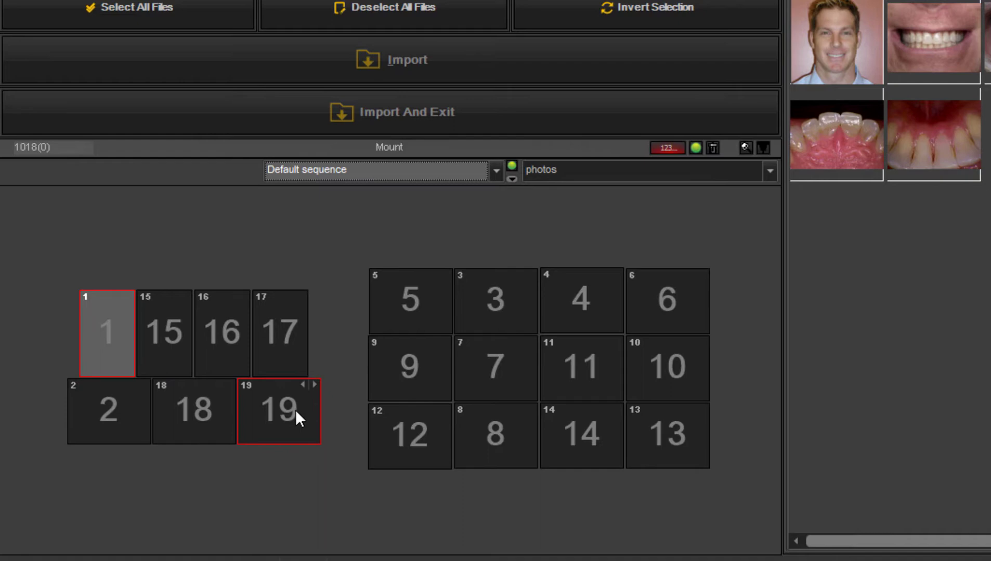
left_click(497, 168)
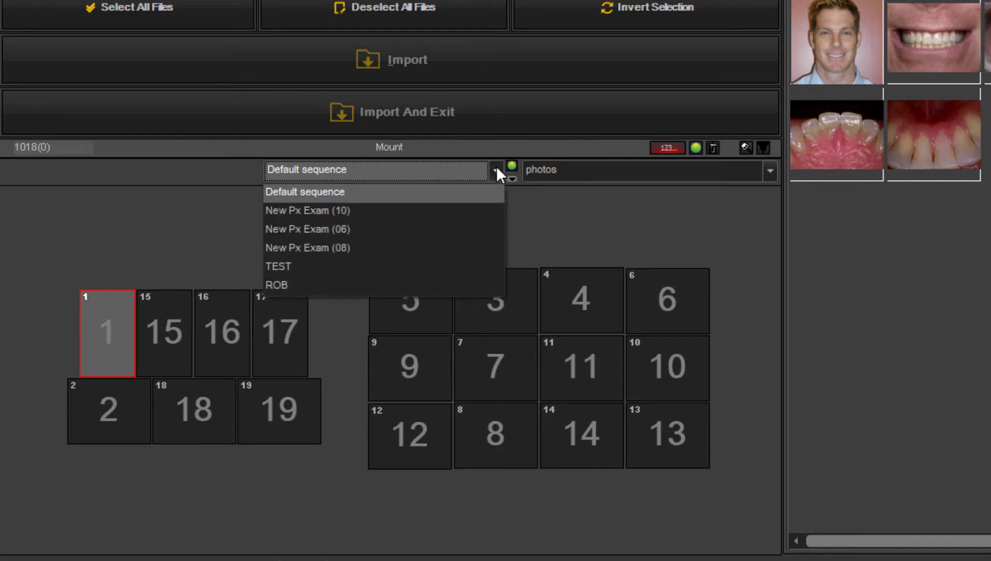
left_click(462, 209)
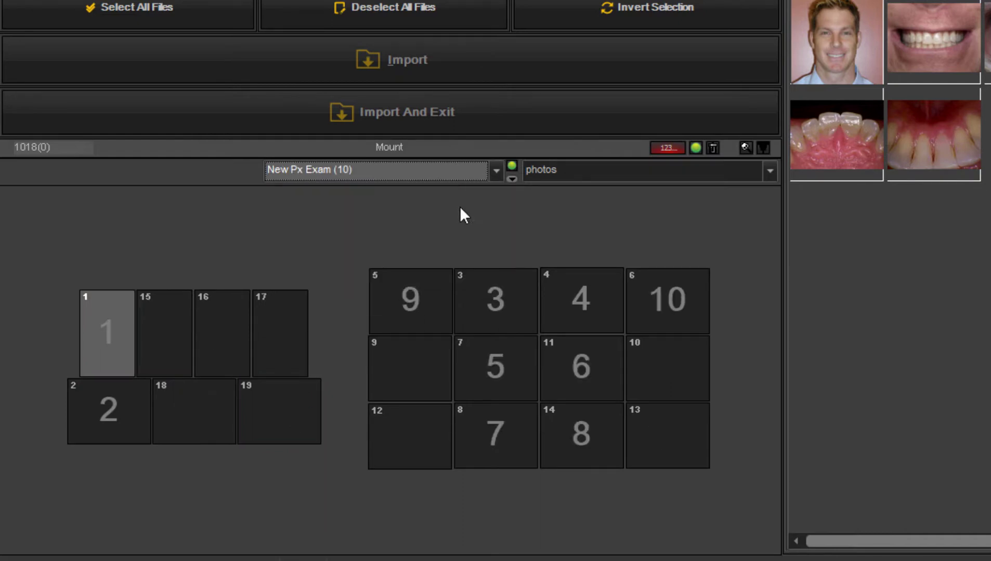
left_click(496, 170)
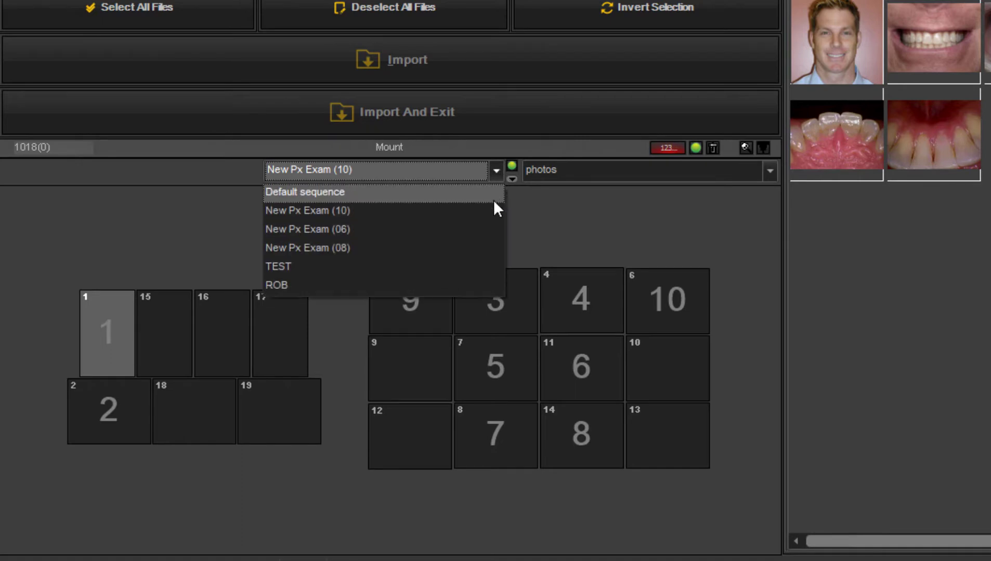
left_click(475, 228)
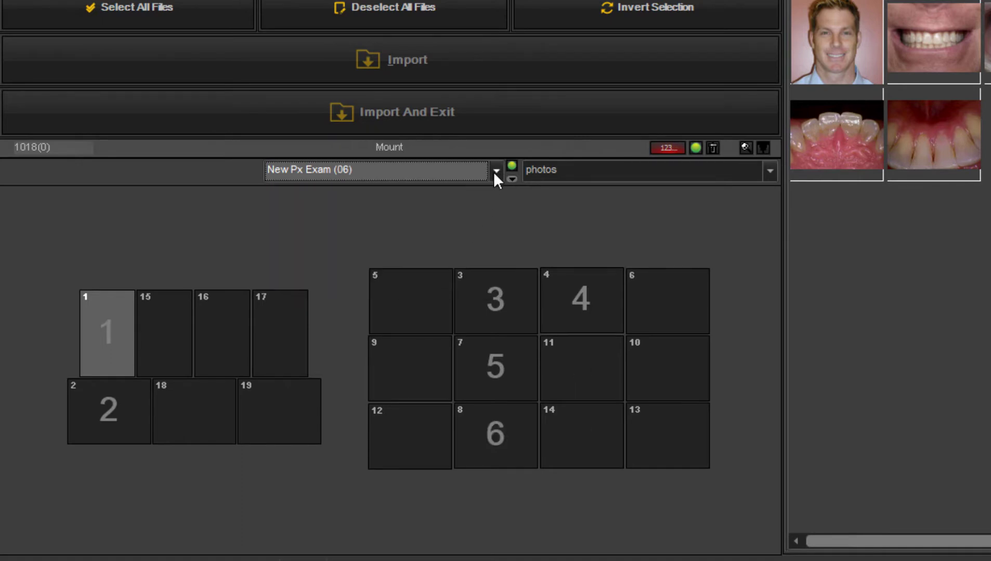
left_click(495, 171)
left_click(482, 236)
Add a new import sequence named SEQUENCE and start recording its order.
left_click(512, 180)
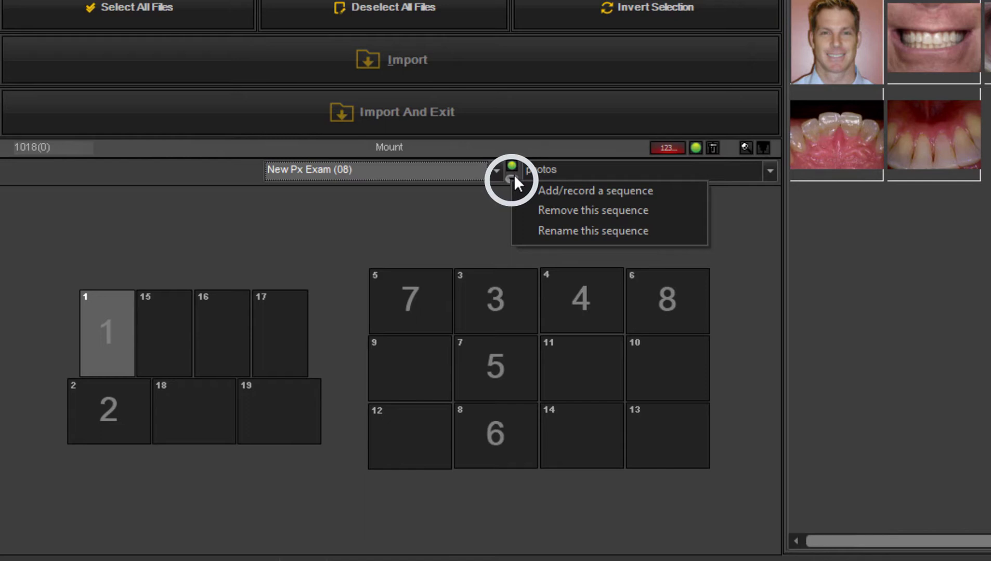
left_click(554, 191)
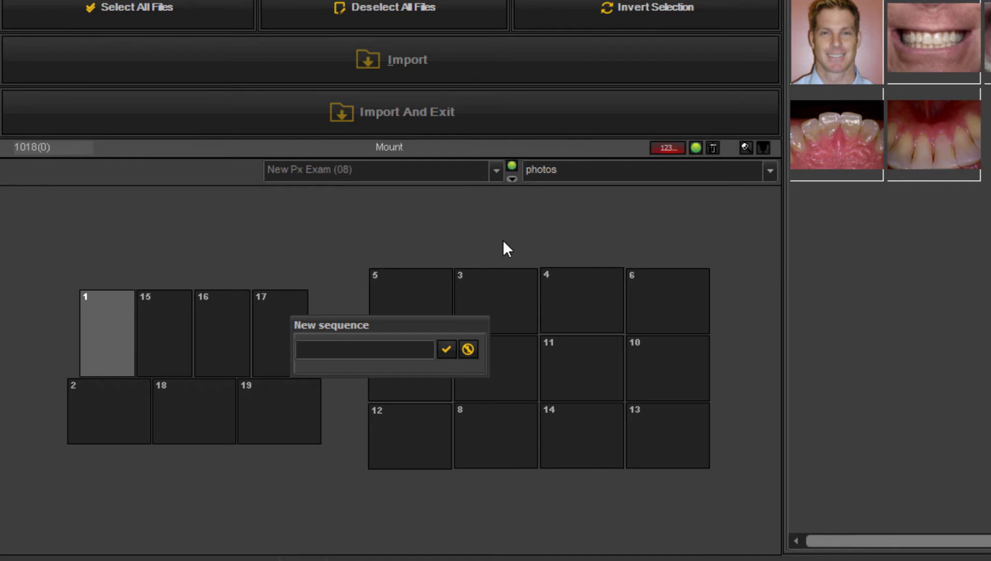
type("SEQUENCE")
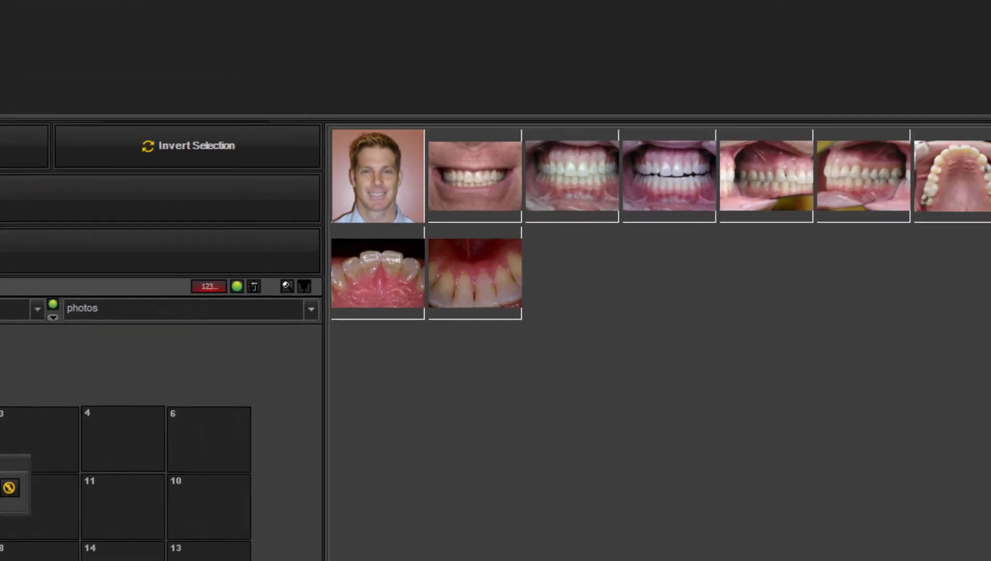
left_click(446, 349)
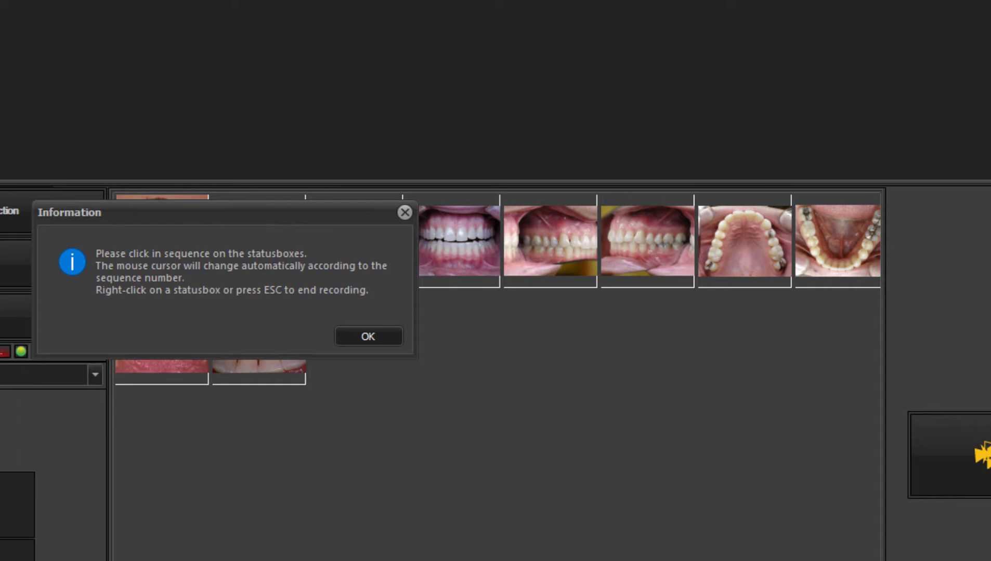
left_click(381, 330)
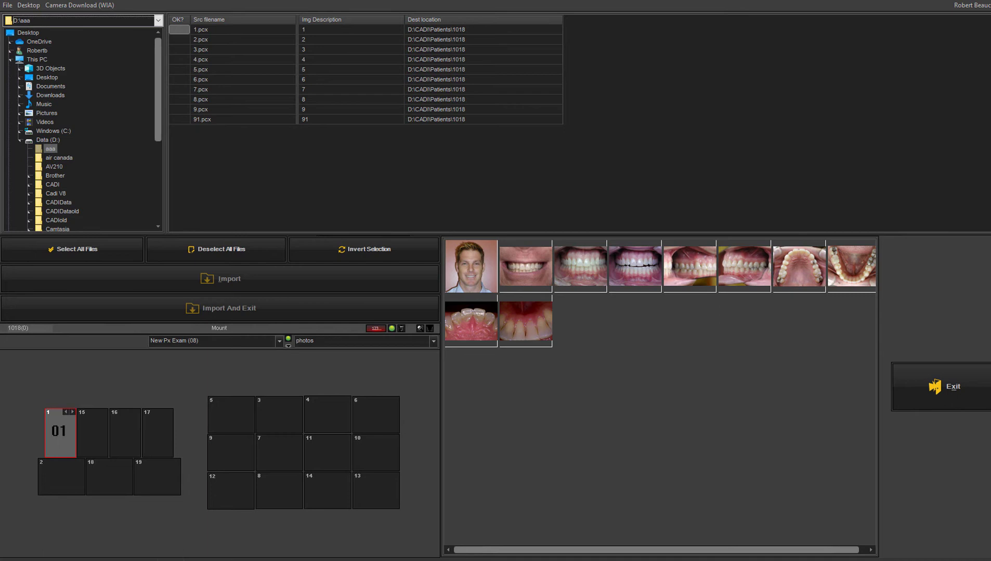
Record the sequence over mount boxes 1, 2, 3, 4, 5, 6, 11, 14, 7 and 8 in that order, and save it.
left_click(59, 431)
left_click(61, 475)
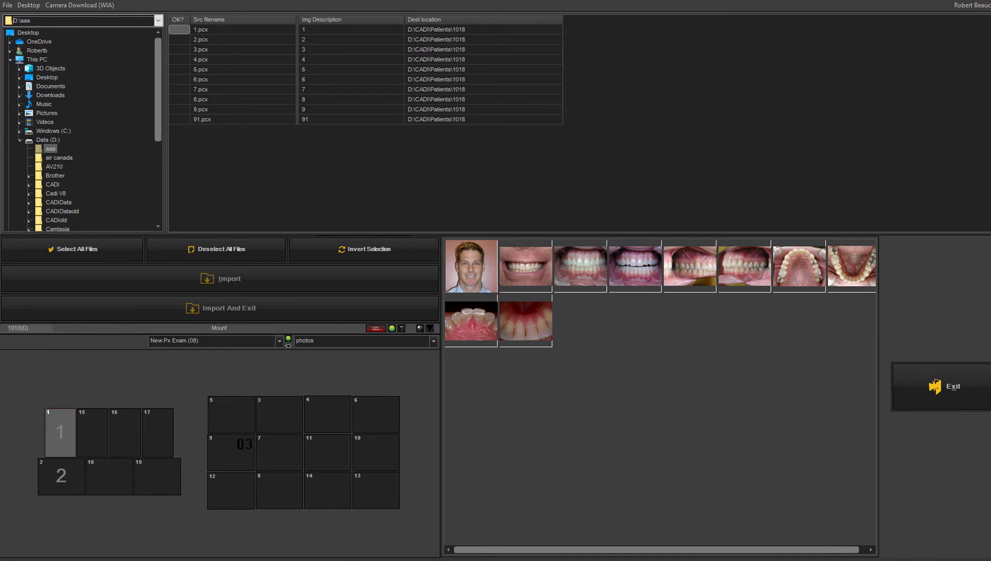
left_click(279, 414)
left_click(323, 413)
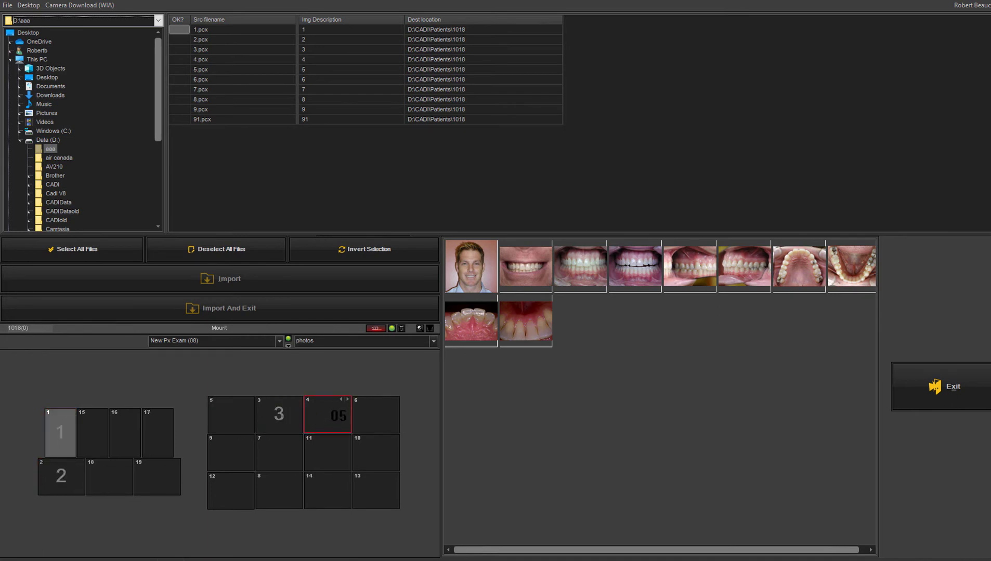
left_click(230, 414)
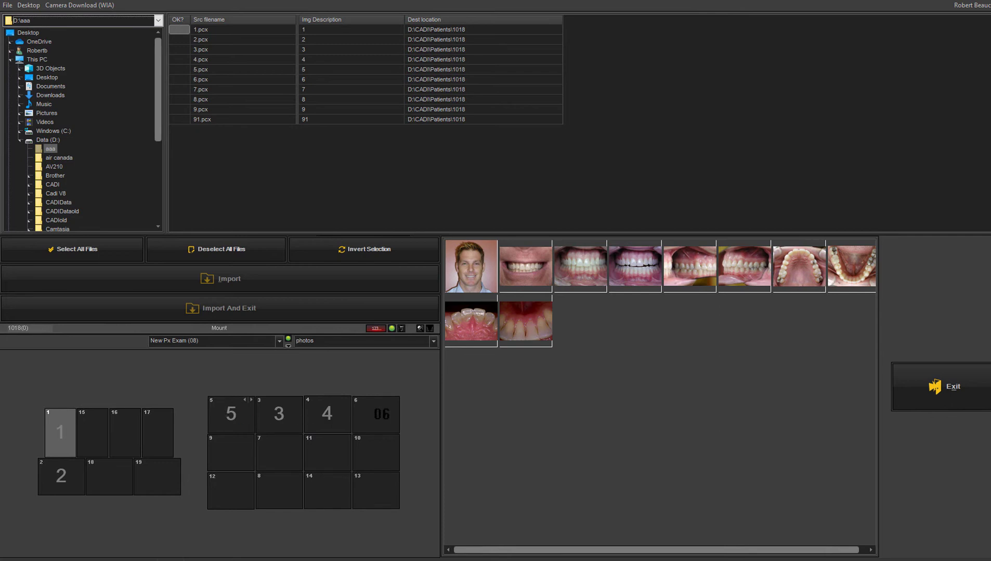
left_click(381, 415)
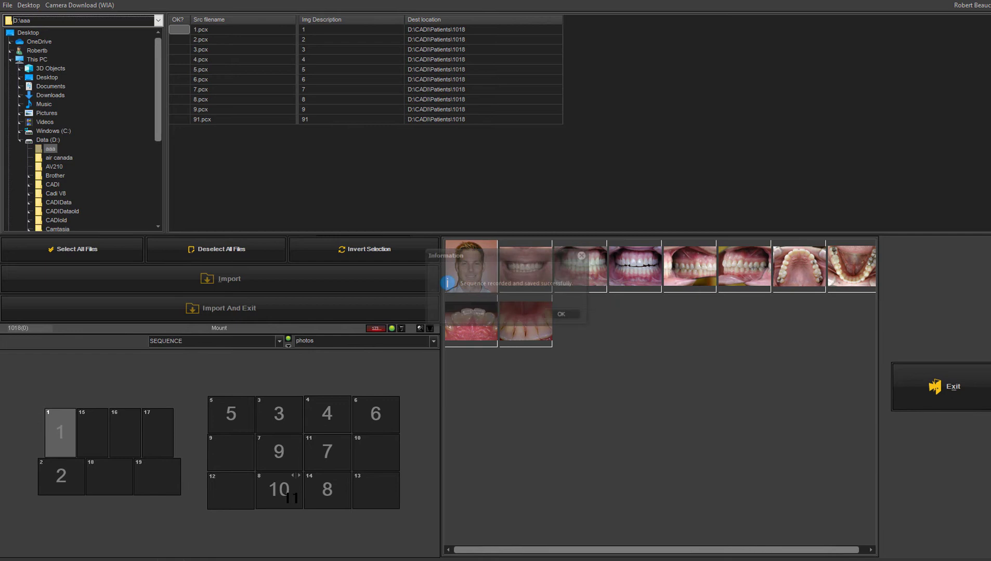
left_click(562, 314)
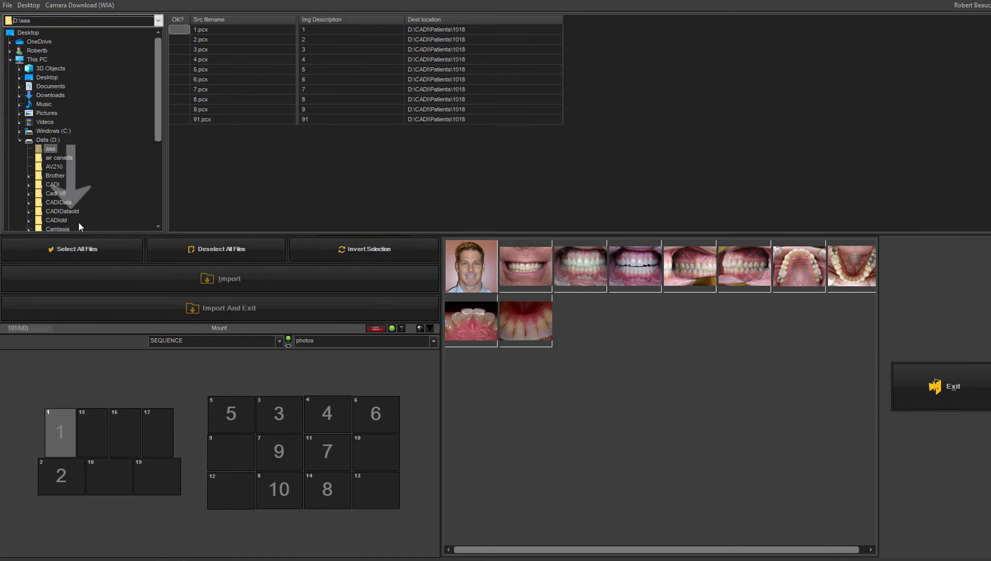
Select all the photos in the source folder, import them into the mount and exit the import window.
left_click(66, 247)
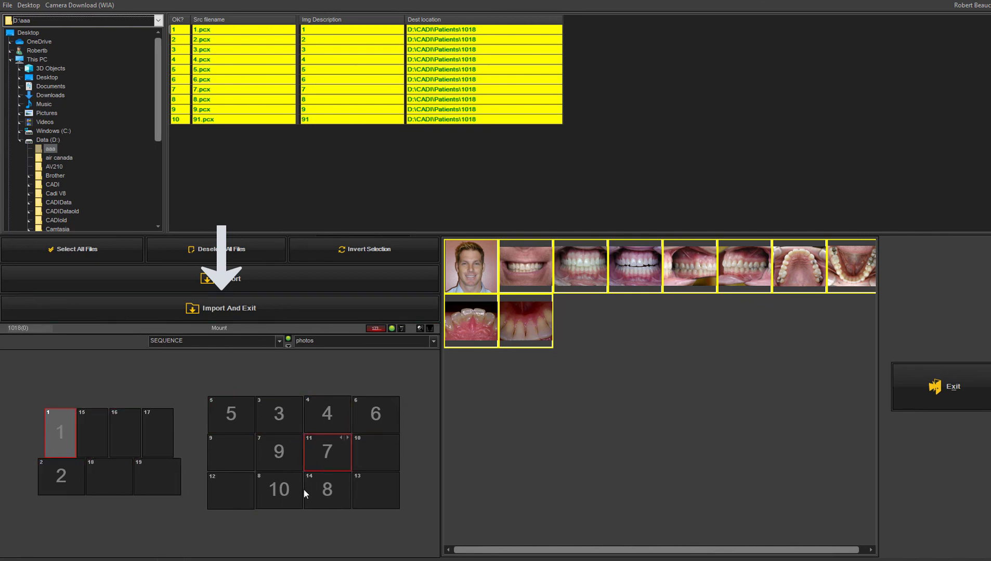
left_click(223, 308)
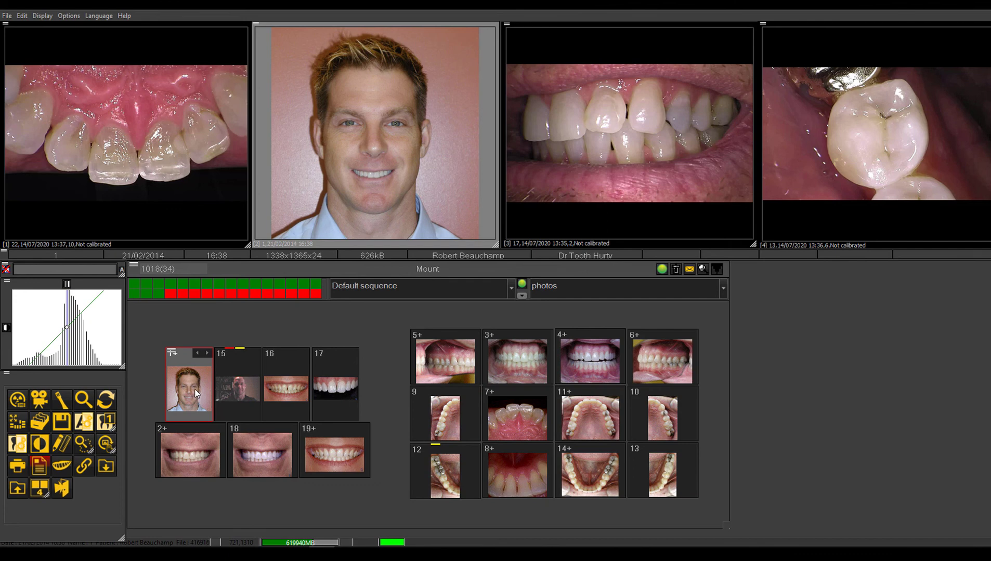
Enlarge a mount photo to full screen and browse through the patient's smile and front teeth photos.
left_click_drag(199, 399, 342, 196)
left_click(341, 196)
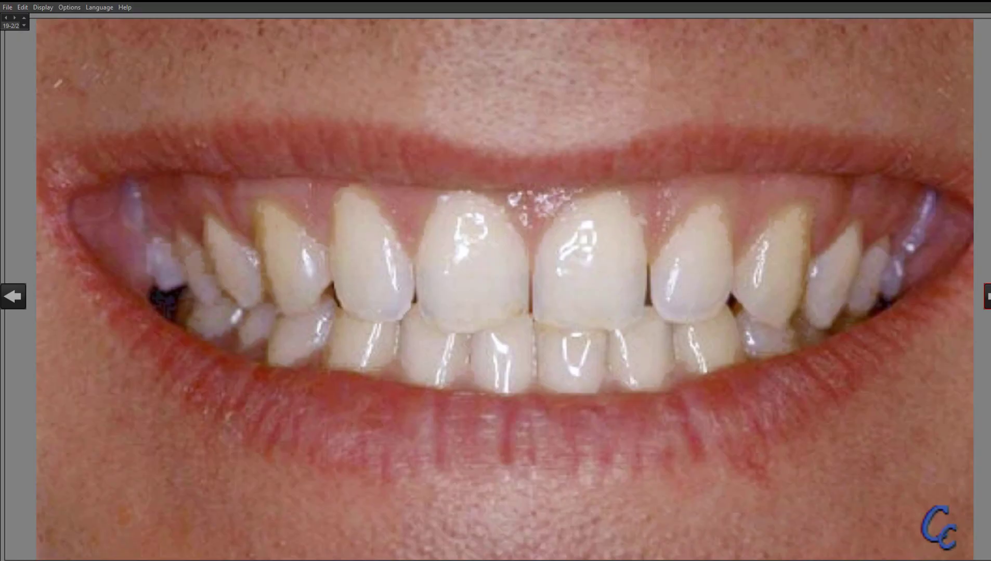
key("Right")
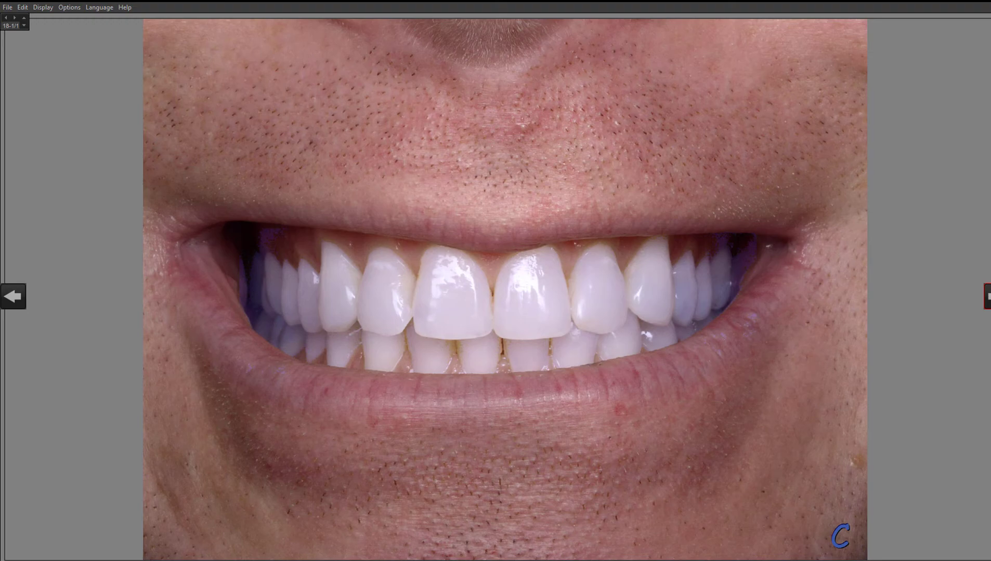
key("Right")
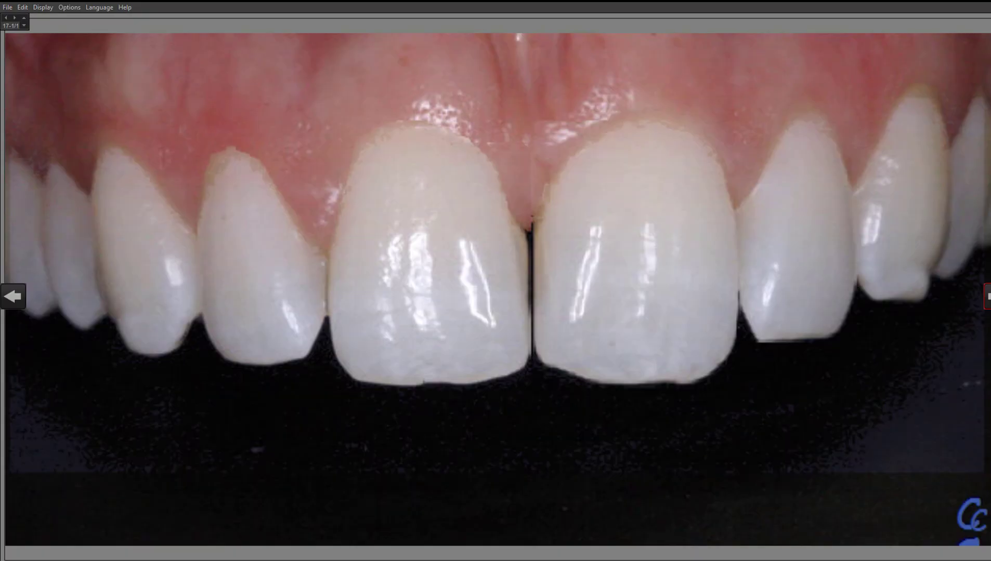